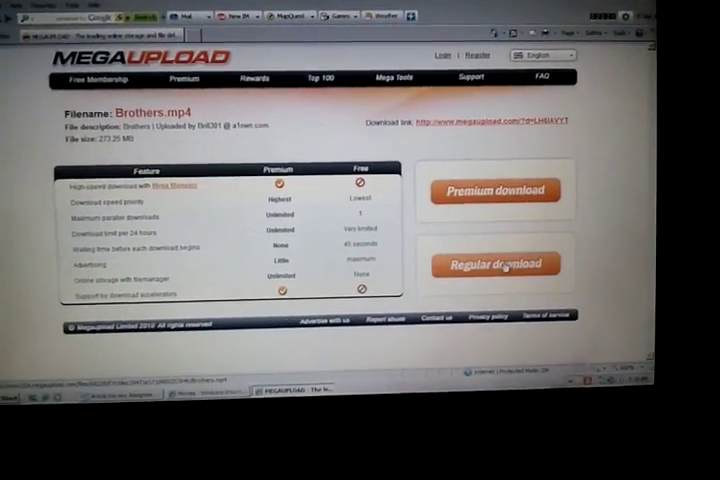
Save Brothers.mp4 via Regular download into the SD/MMC card's 'Movies samsung captivate' folder.
{"action": "left_click", "coordinate": [502, 266]}
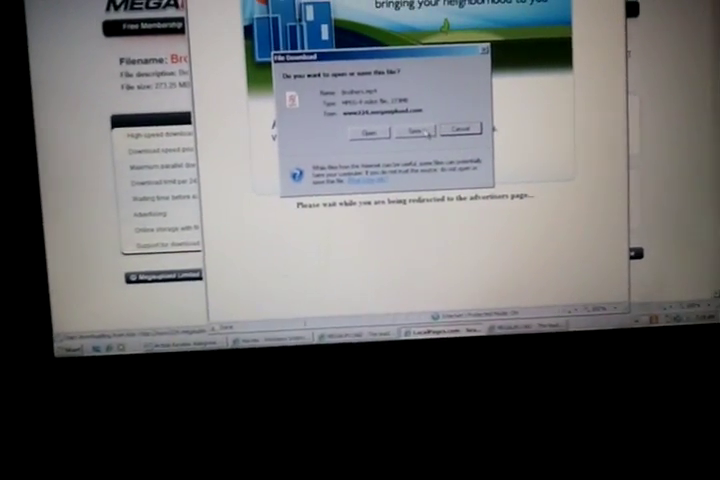
{"action": "left_click", "coordinate": [449, 160]}
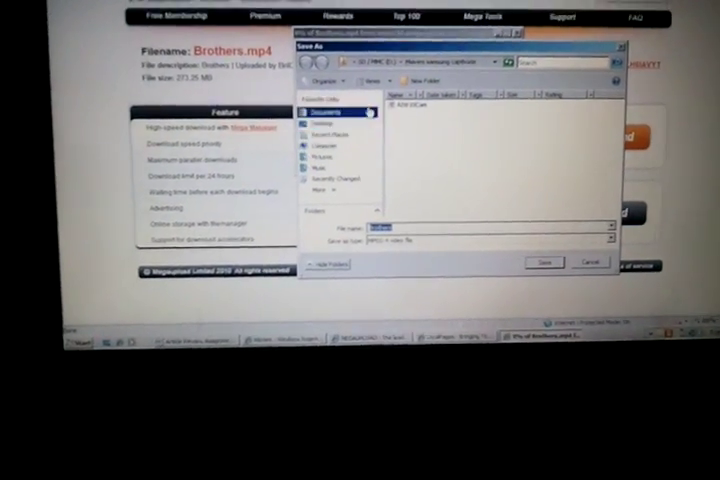
{"action": "left_click", "coordinate": [292, 116]}
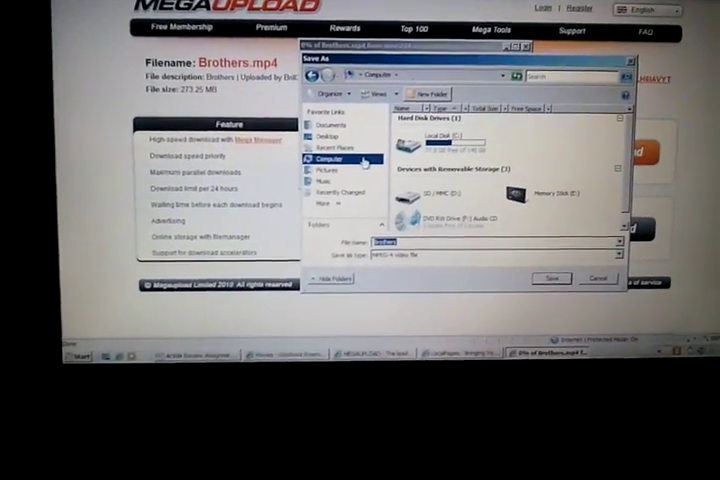
{"action": "scroll", "coordinate": [608, 150], "scroll_direction": "down", "scroll_amount": 1}
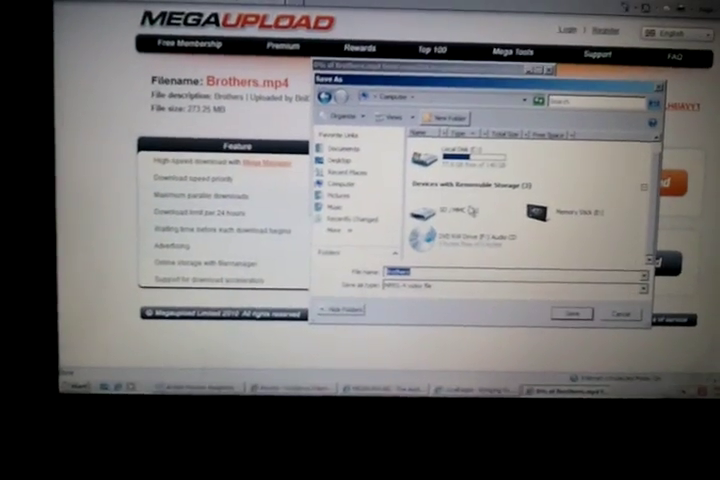
{"action": "left_click", "coordinate": [428, 175]}
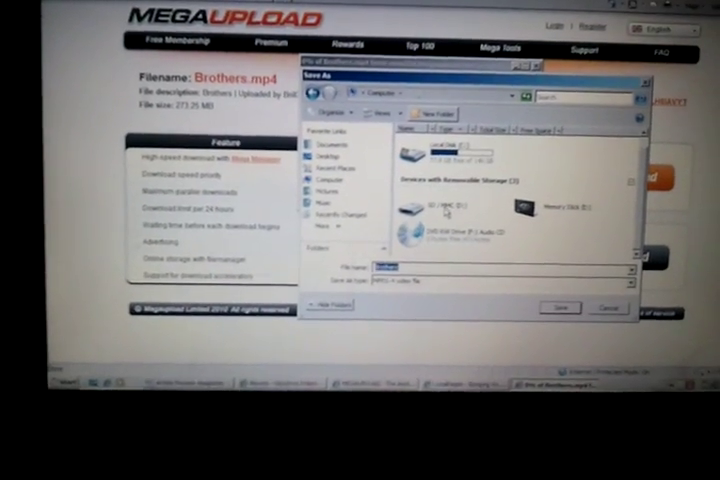
{"action": "double_click", "coordinate": [430, 198]}
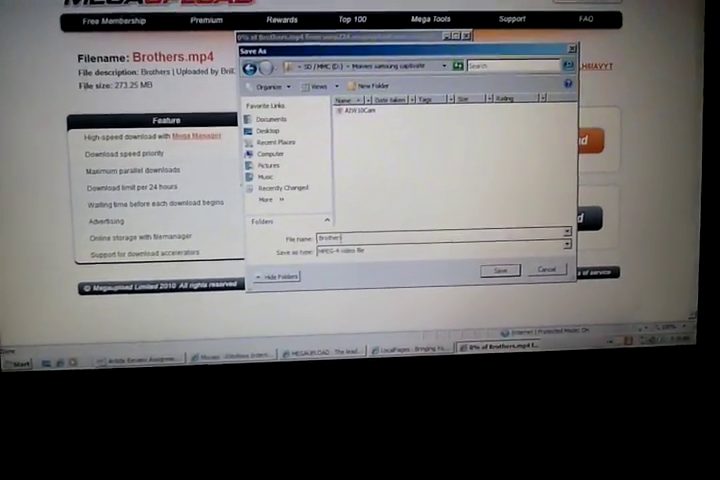
{"action": "left_click", "coordinate": [500, 276]}
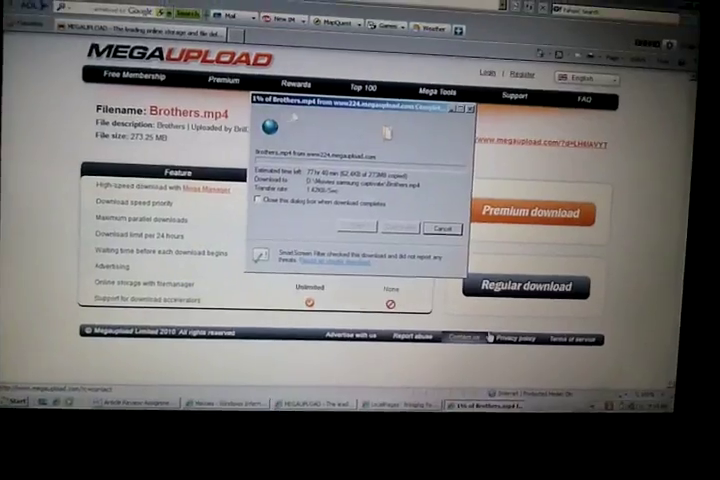